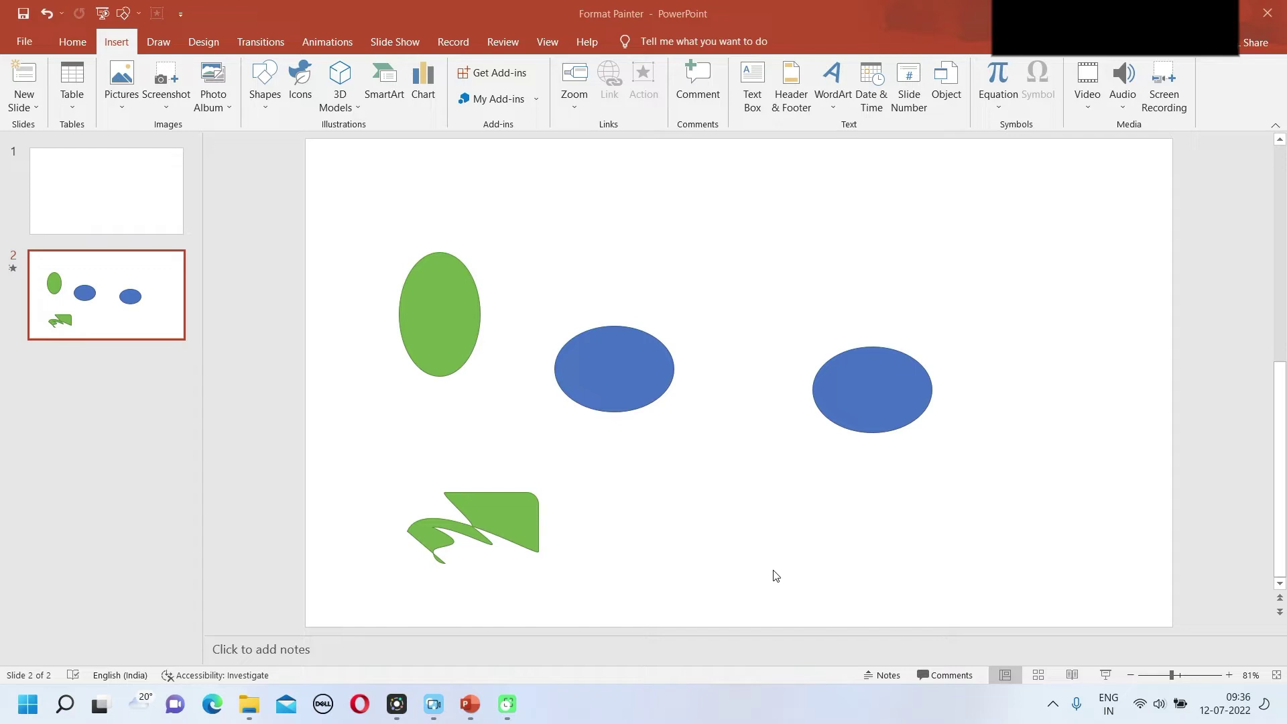
Stretch the middle blue ellipse upward and to the right so it is much larger, then reselect it.
left_click(641, 352)
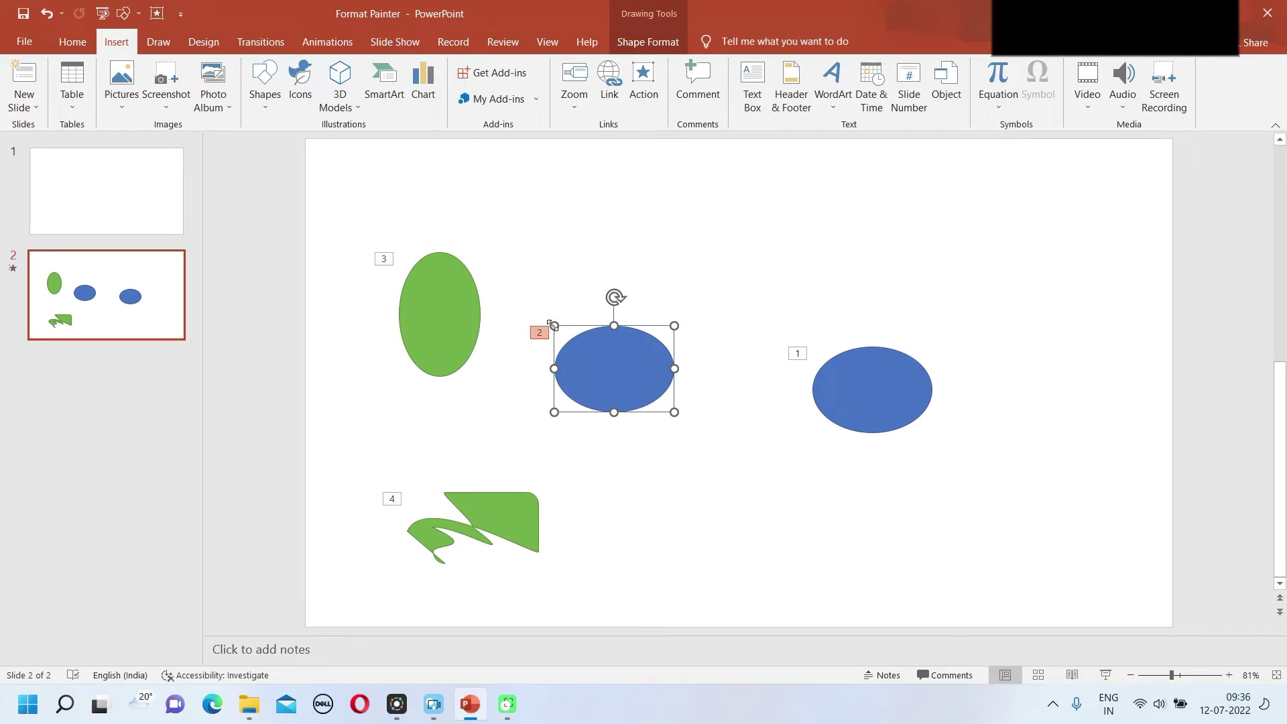
left_click_drag(553, 326, 546, 224)
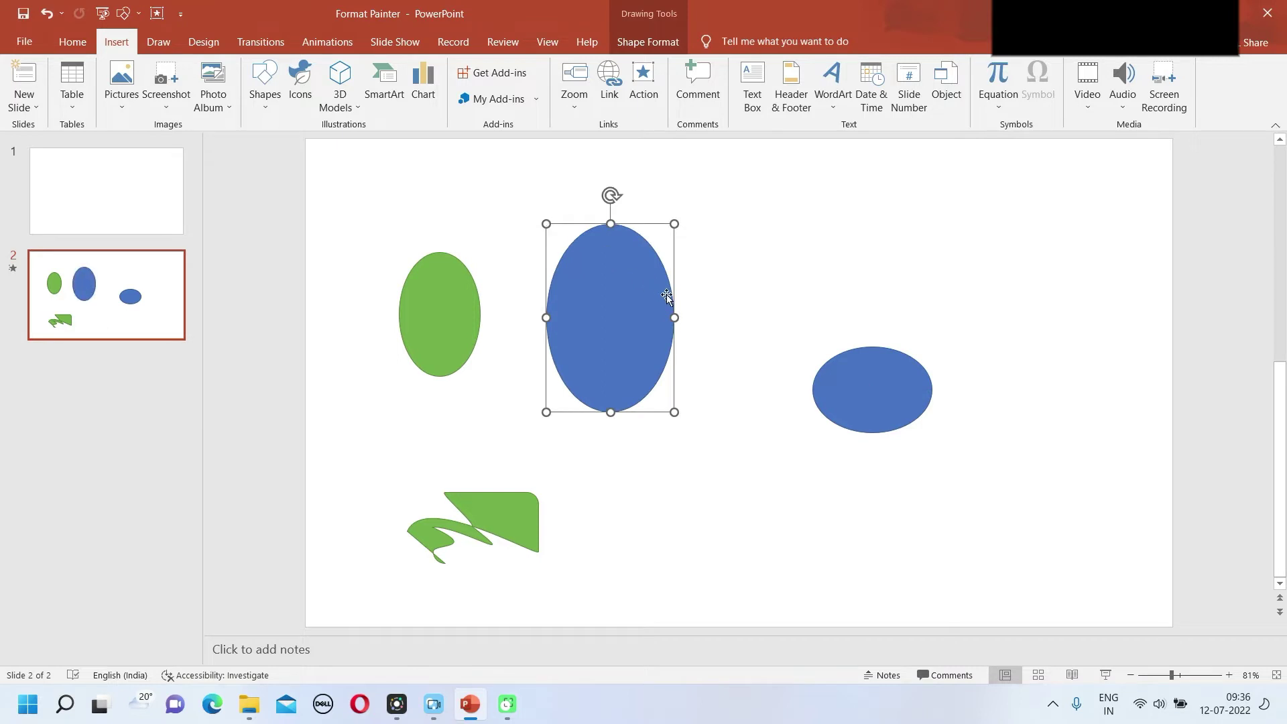
left_click_drag(677, 320, 789, 320)
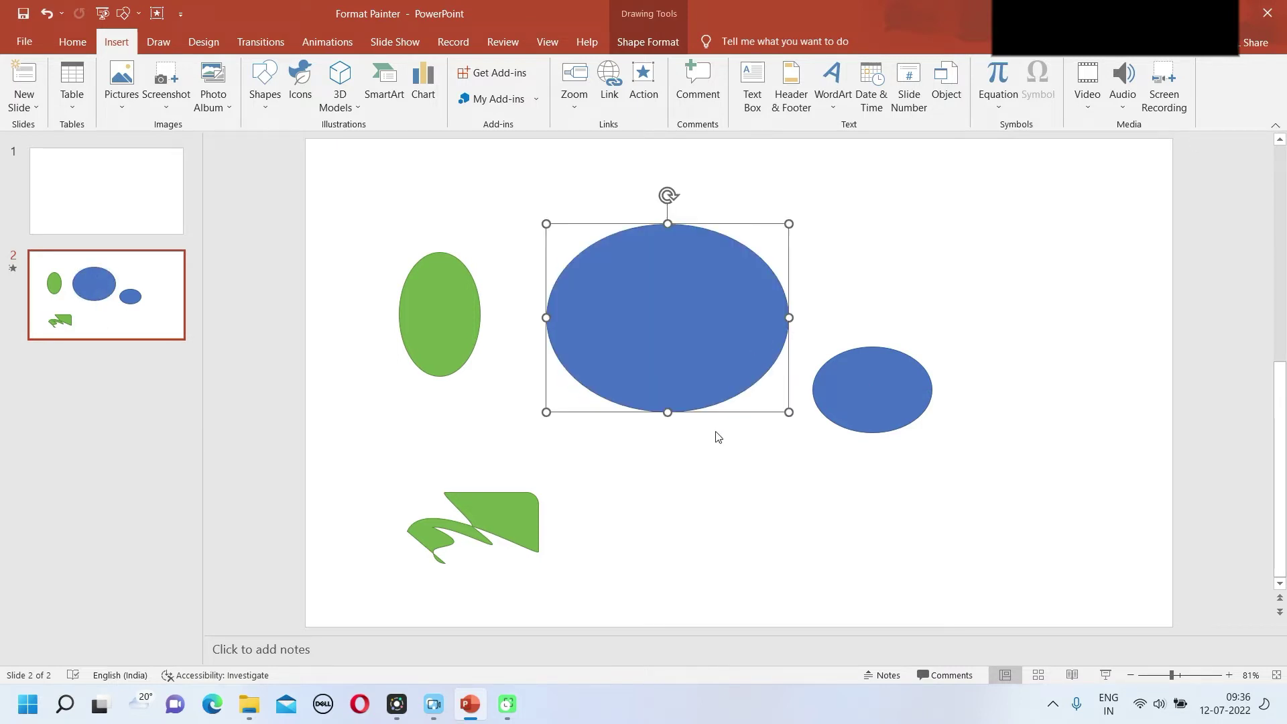
left_click(597, 413)
left_click(597, 413)
Put the large ellipse into Edit Points mode and add a point on its upper-left outline.
right_click(587, 415)
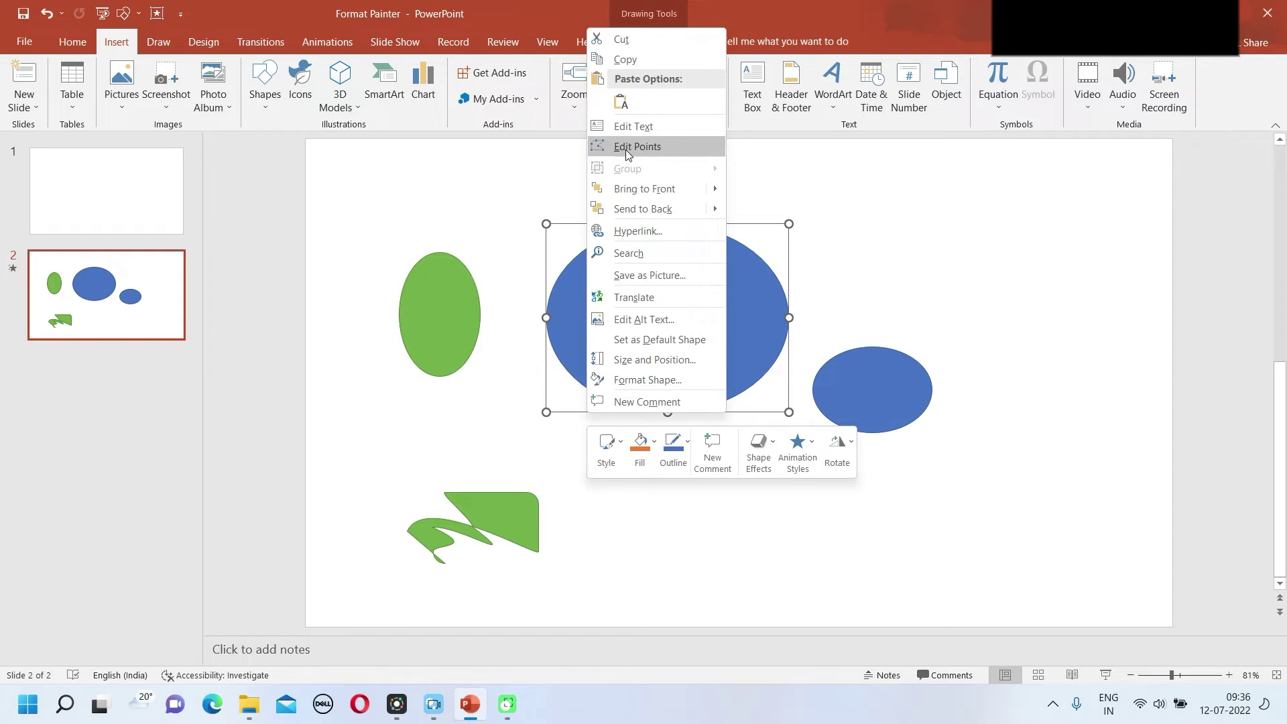
left_click(628, 154)
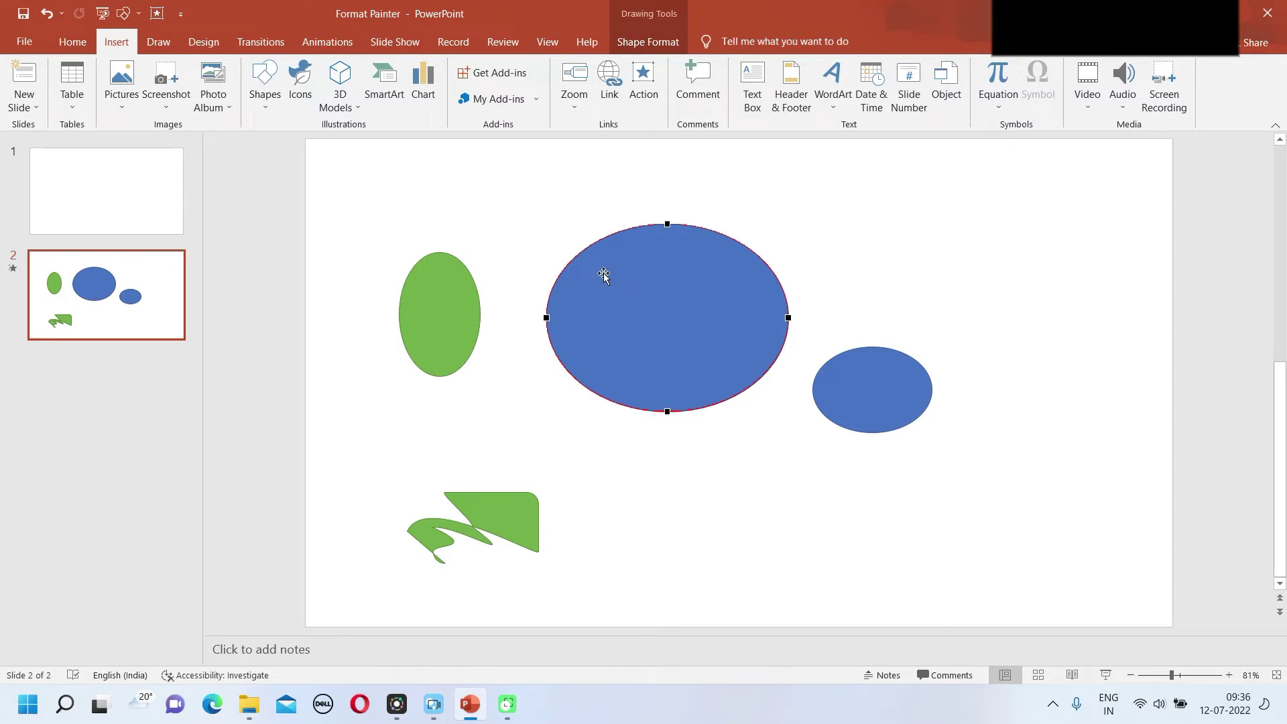
left_click(603, 275)
right_click(598, 276)
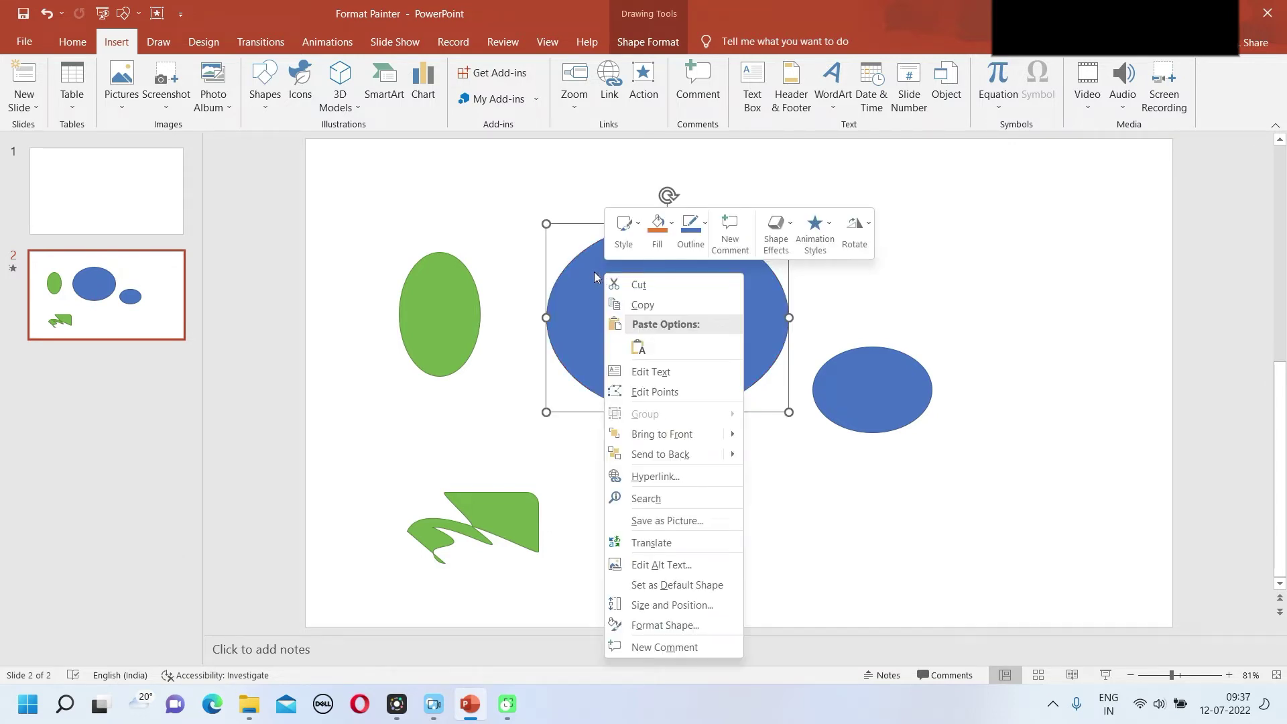
left_click(574, 256)
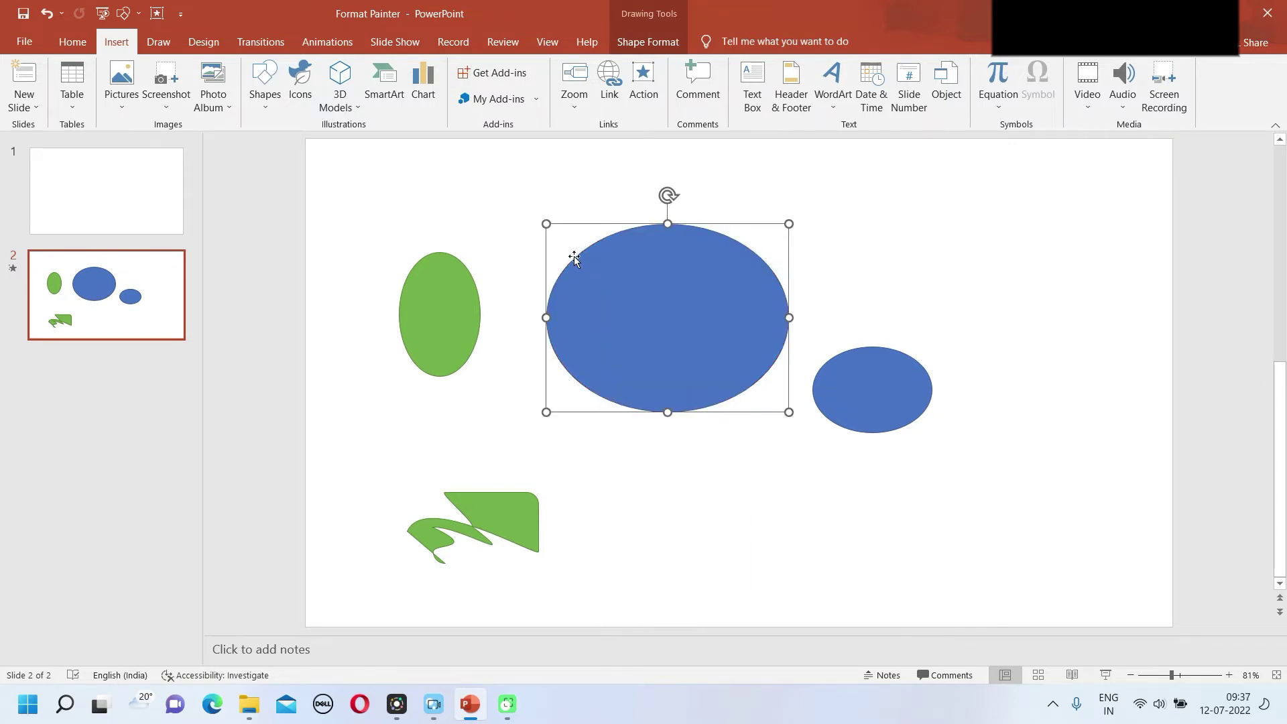
right_click(575, 258)
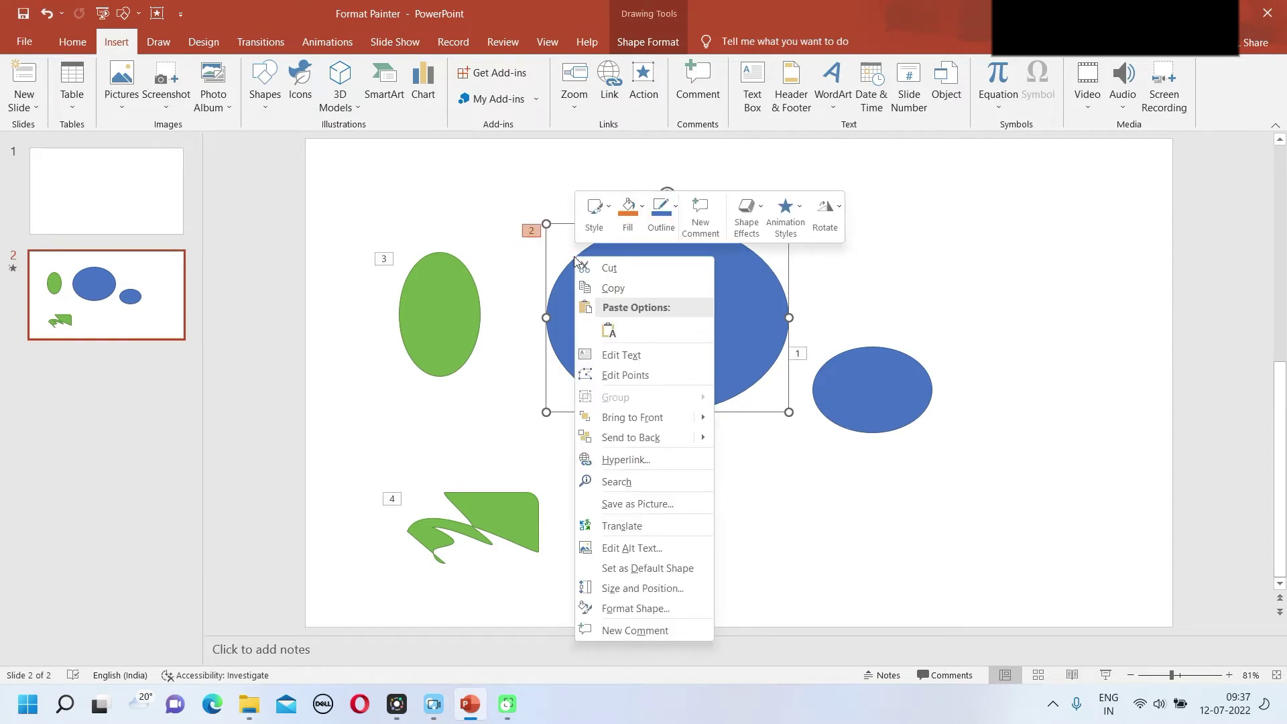
left_click(610, 374)
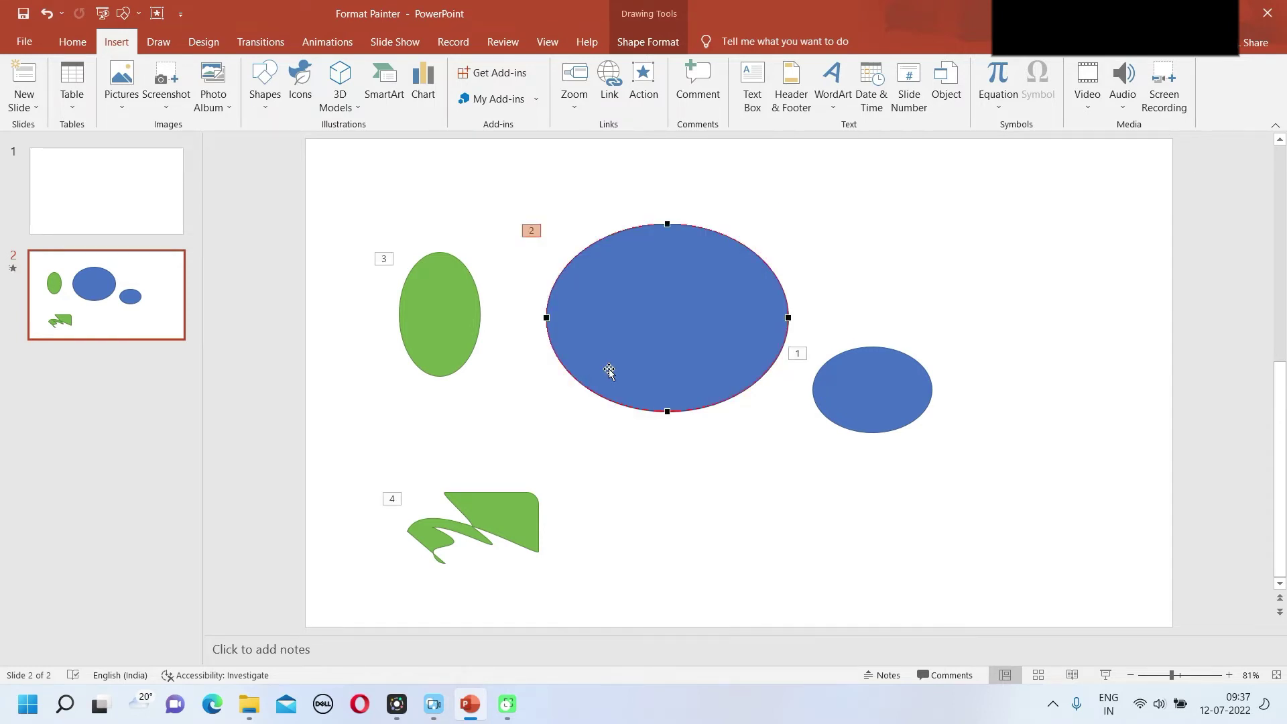
right_click(580, 254)
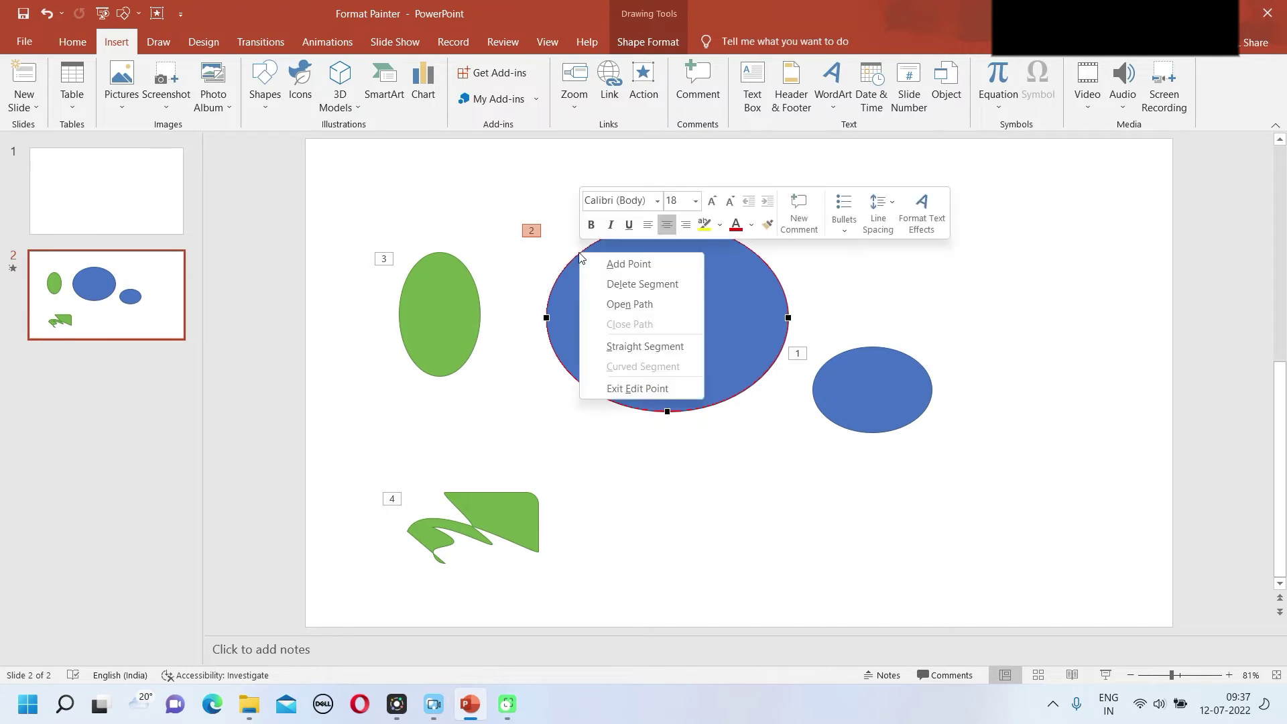
left_click(623, 264)
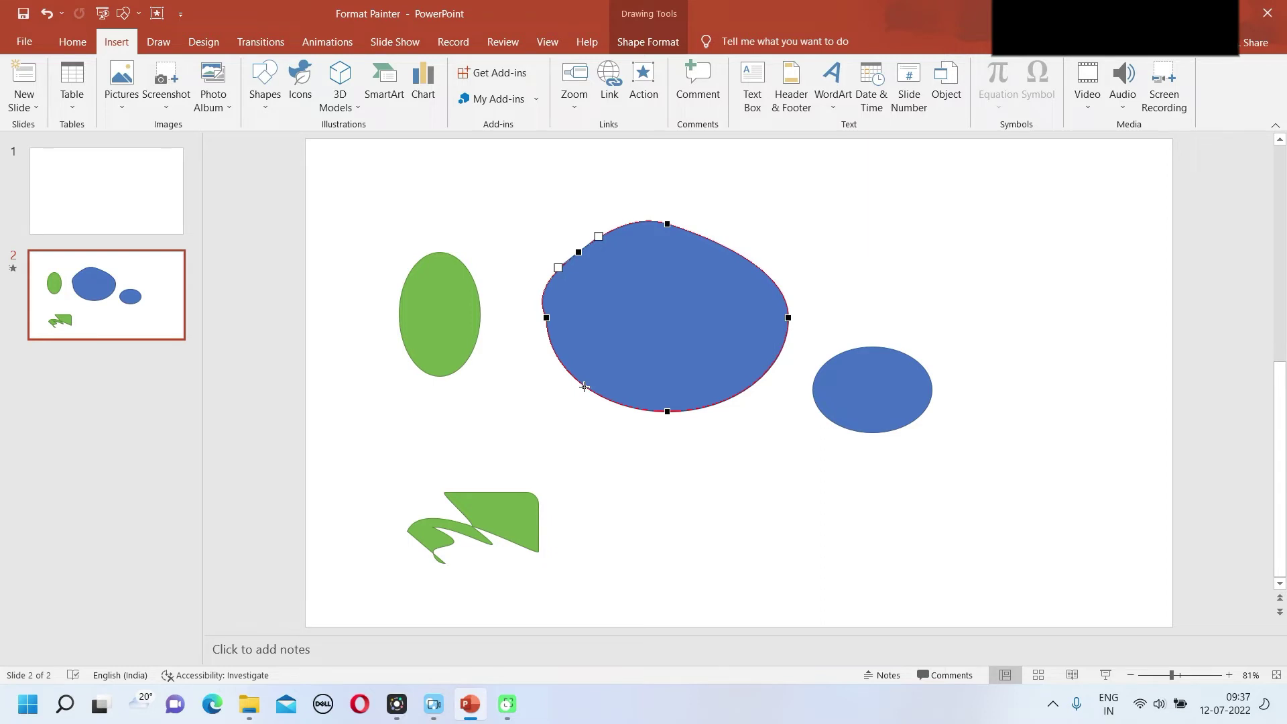
Add a lower-left point and drag it and its curve handles to carve a deep notch.
right_click(584, 387)
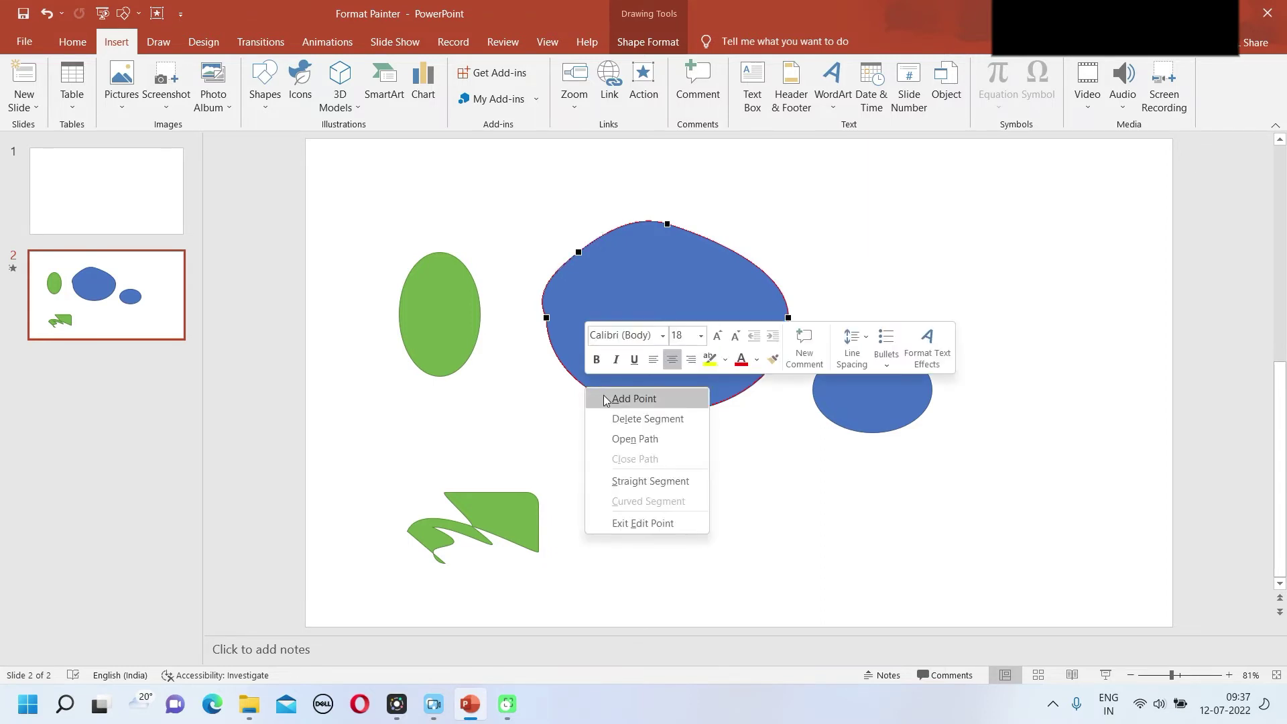
left_click(608, 400)
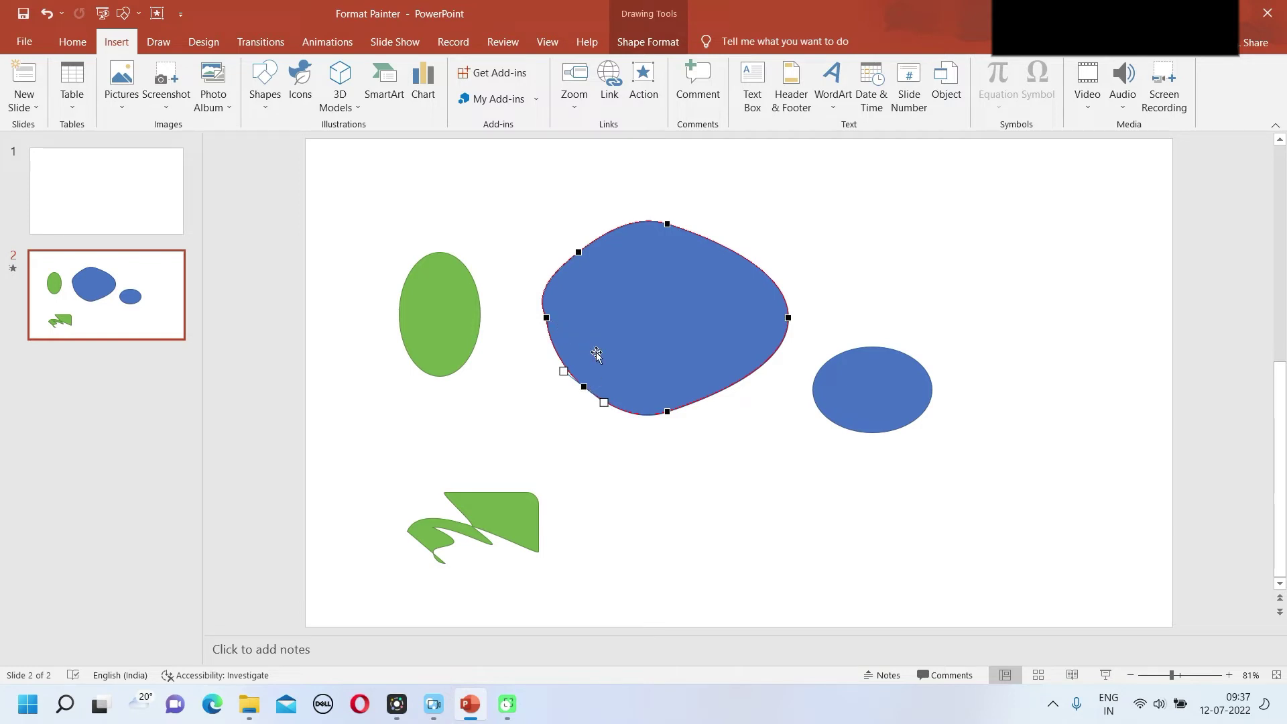
mouse_move(584, 387)
left_mouse_down()
mouse_move(667, 294)
mouse_move(612, 367)
left_mouse_up()
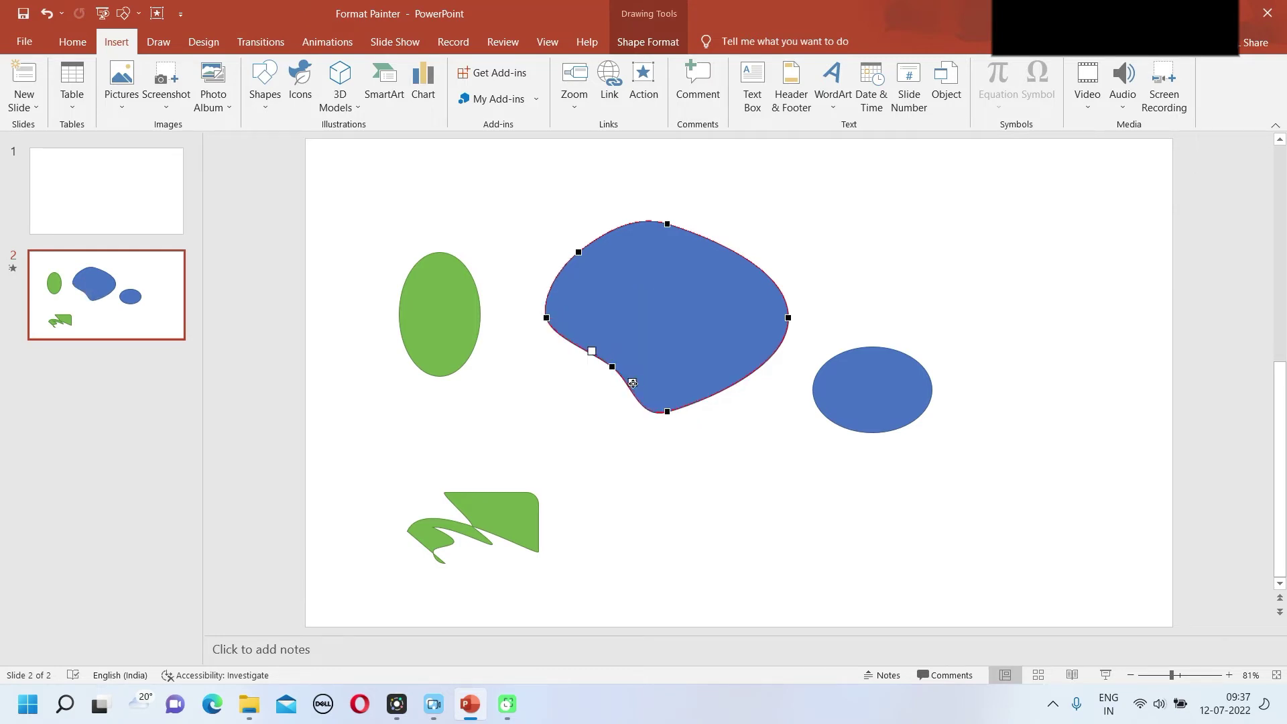
left_click_drag(628, 381, 668, 413)
left_click_drag(614, 367, 672, 412)
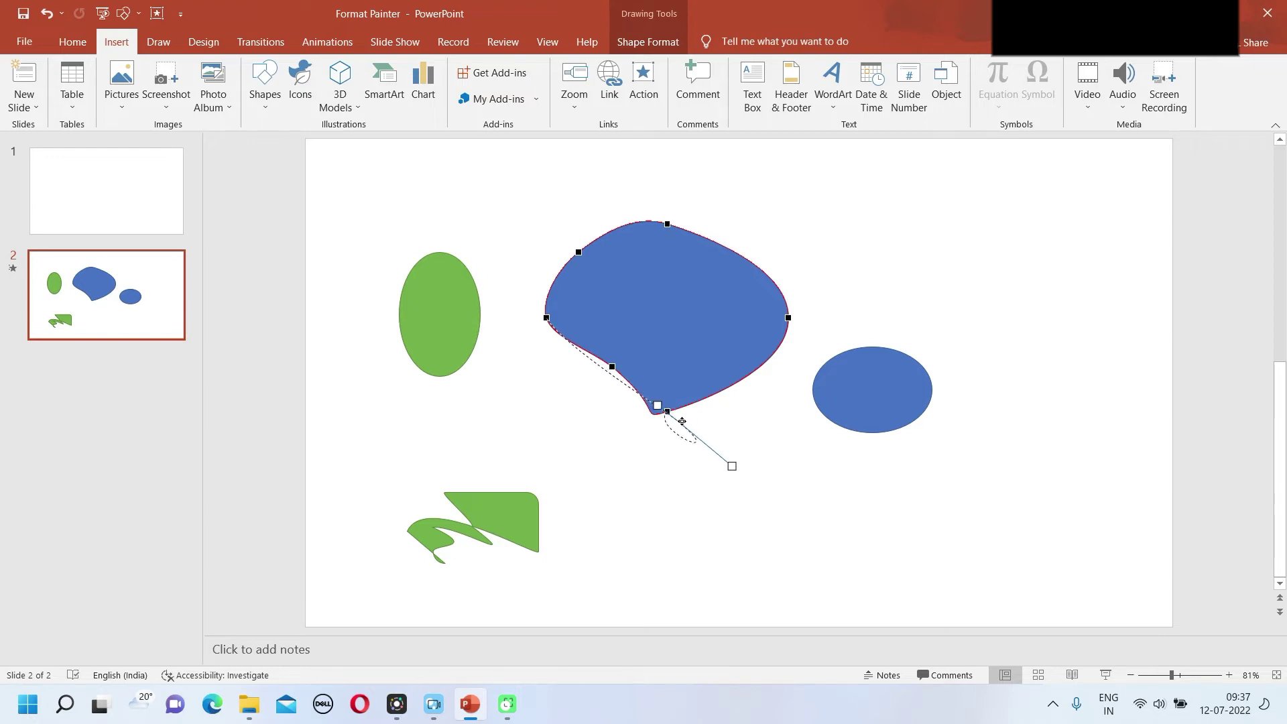
left_click_drag(673, 412, 681, 420)
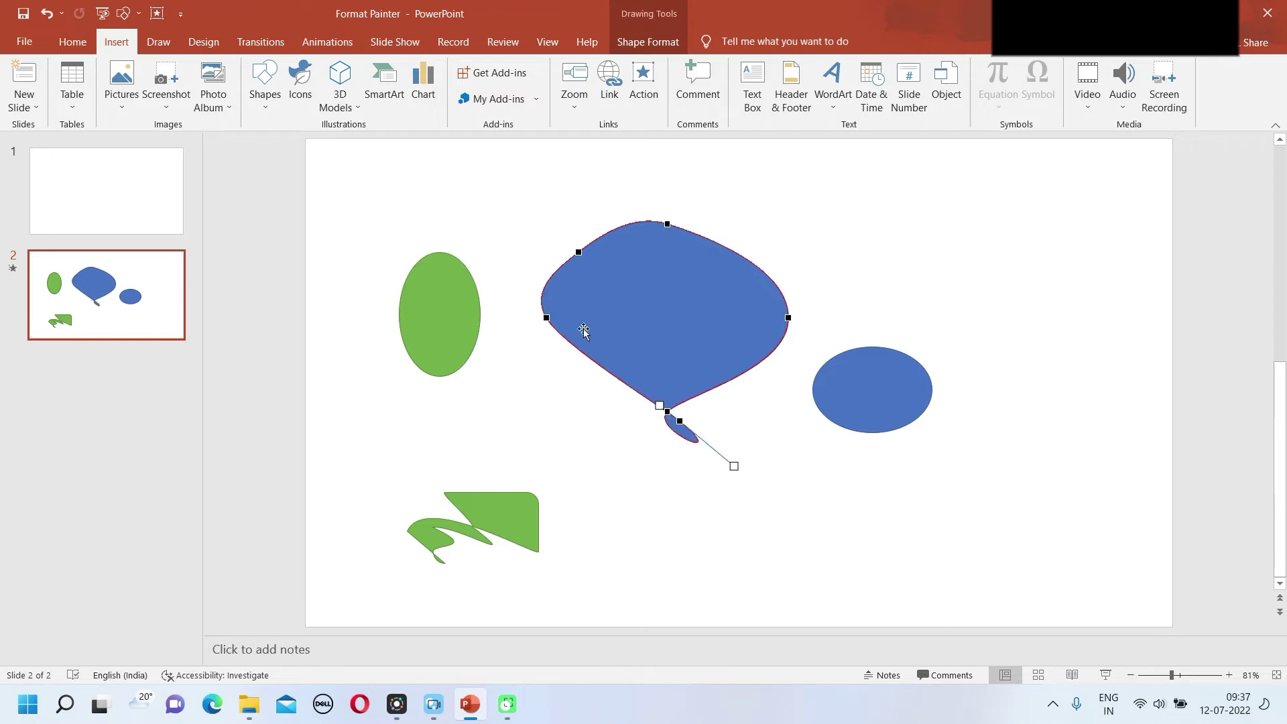
mouse_move(736, 465)
left_mouse_down()
mouse_move(668, 410)
mouse_move(684, 322)
left_mouse_up()
left_click(707, 369)
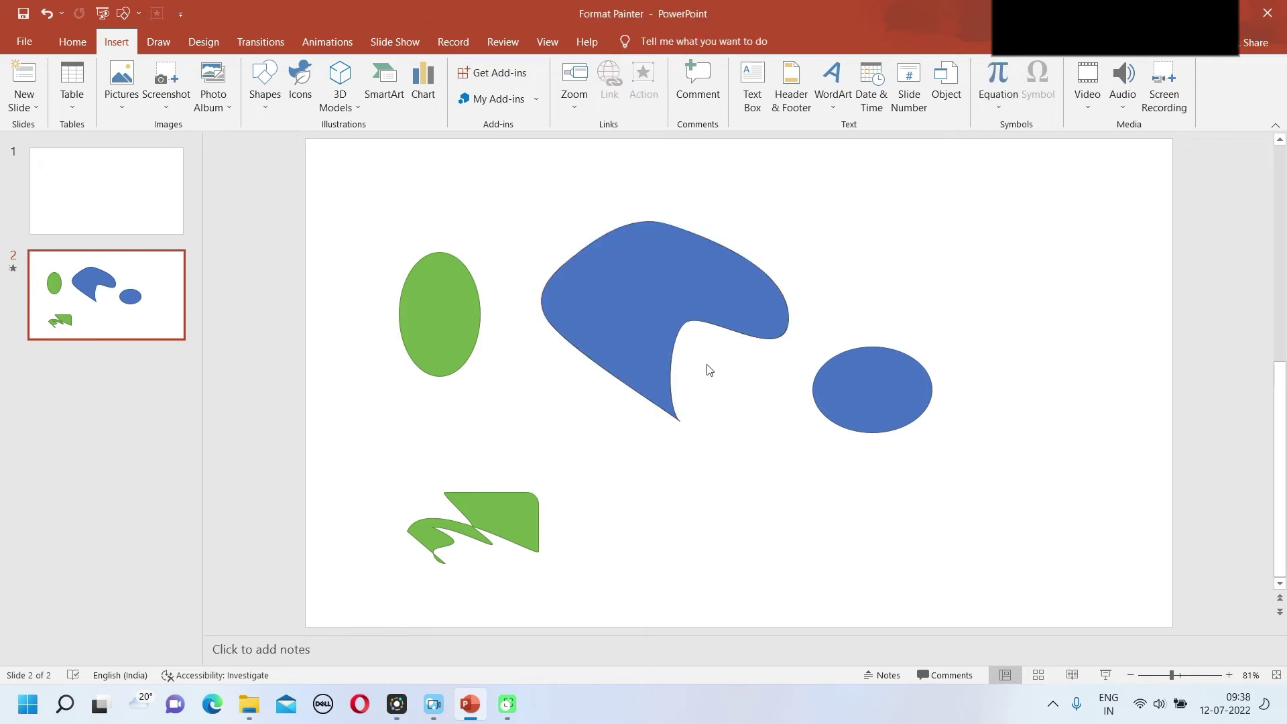
Re-enter Edit Points on the blue shape and make the notch's left segment a Straight Segment.
left_click(678, 323)
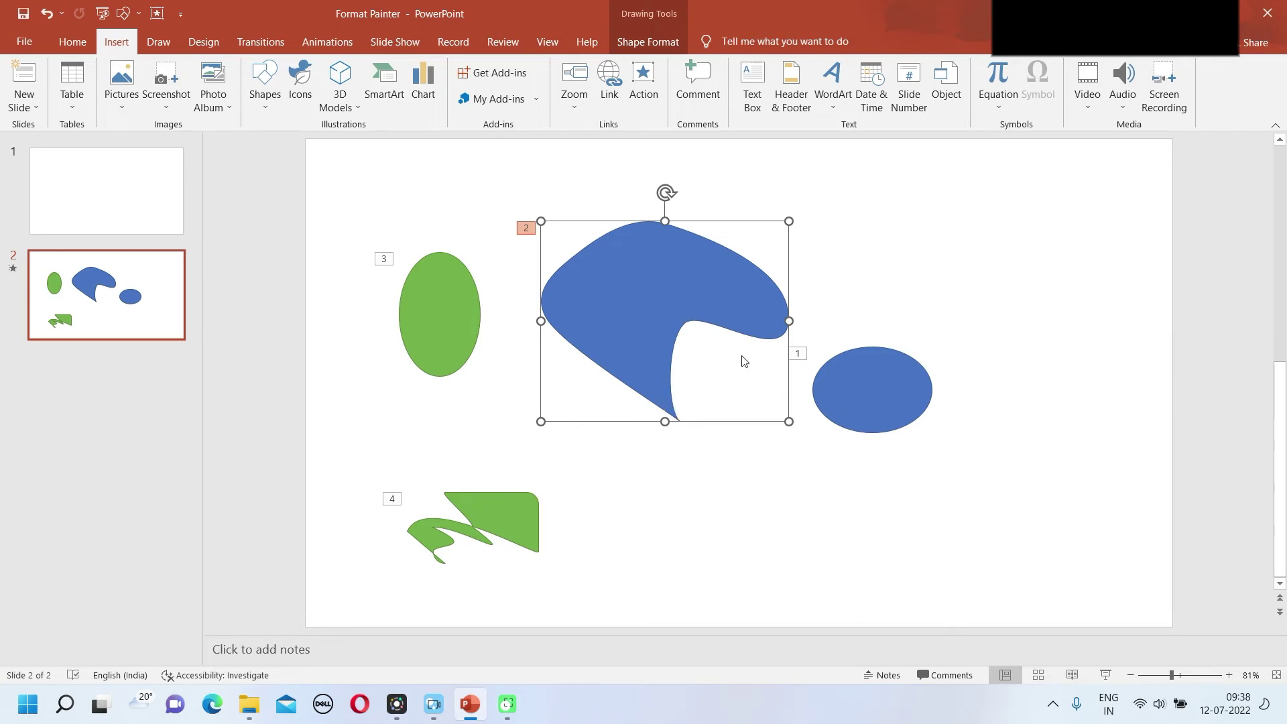
right_click(698, 221)
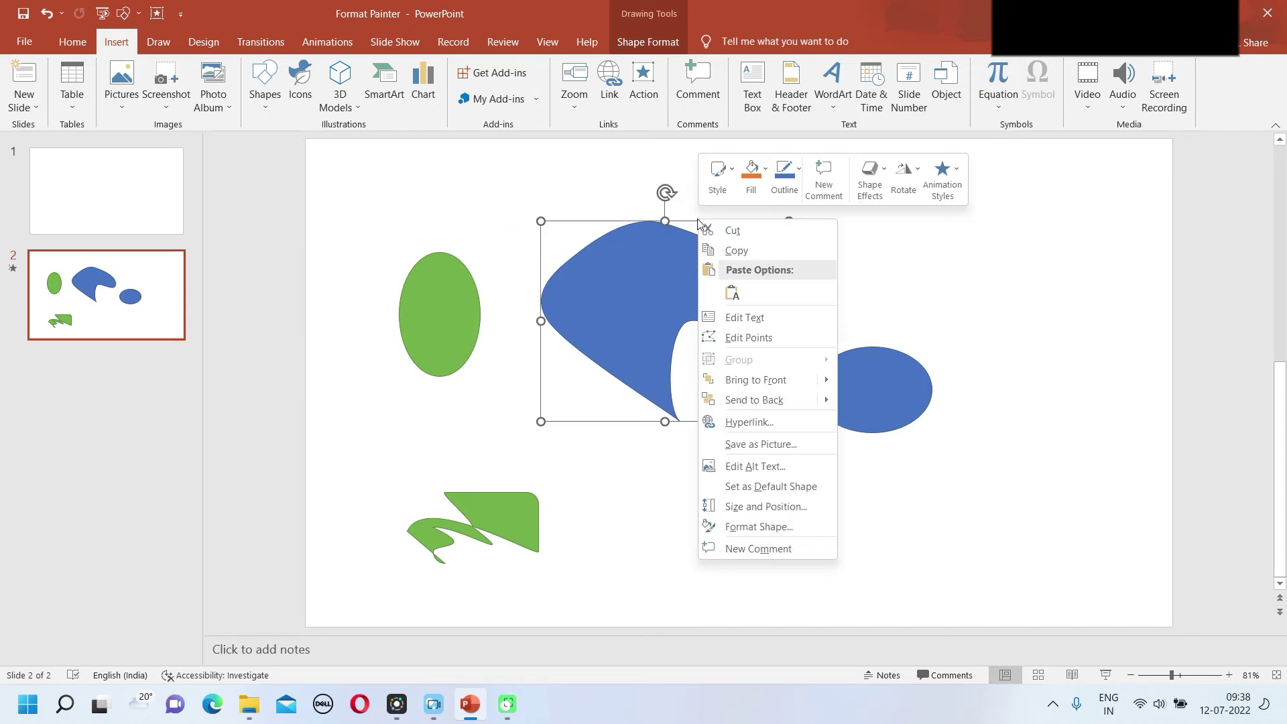
left_click(744, 340)
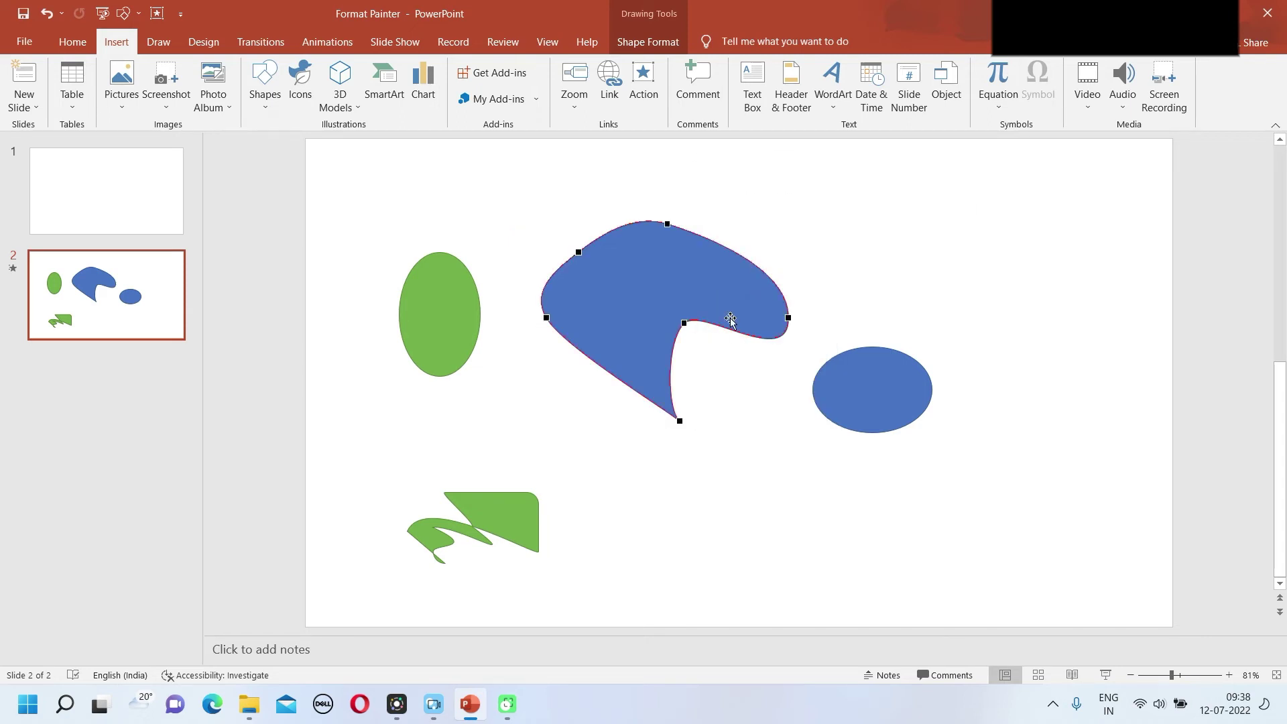
right_click(710, 245)
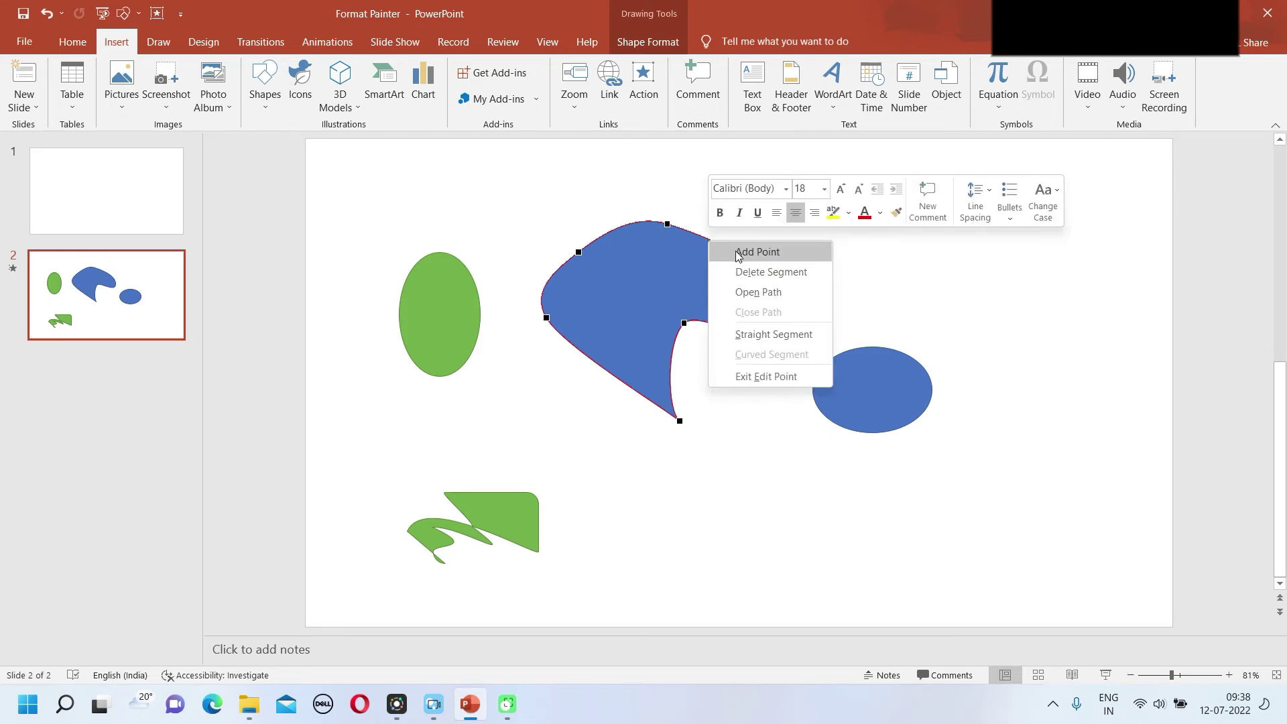
left_click(754, 334)
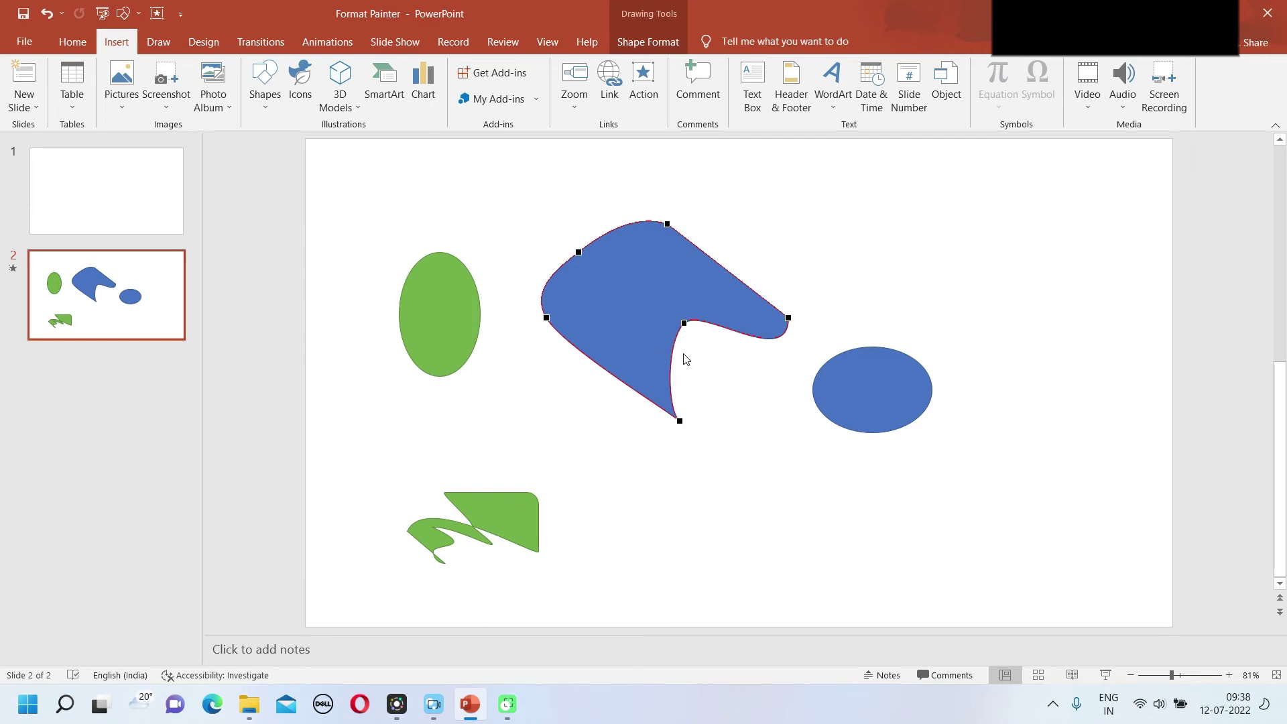
right_click(671, 391)
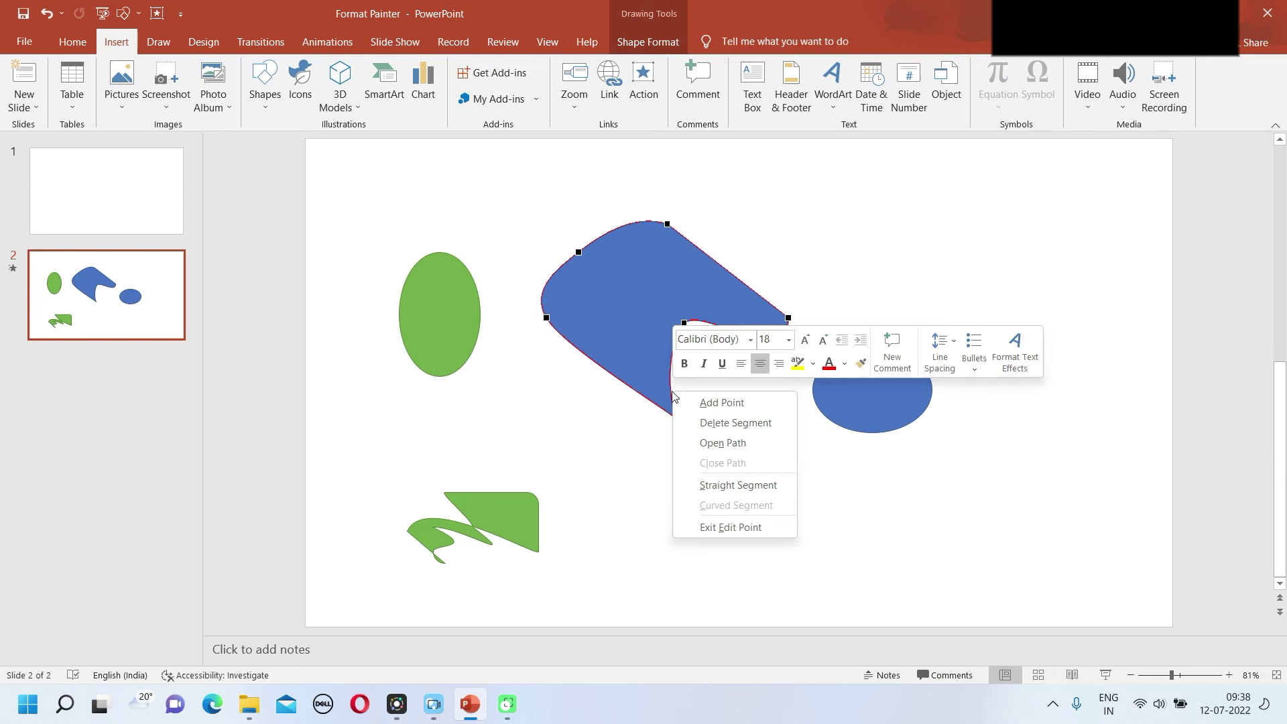
left_click(714, 484)
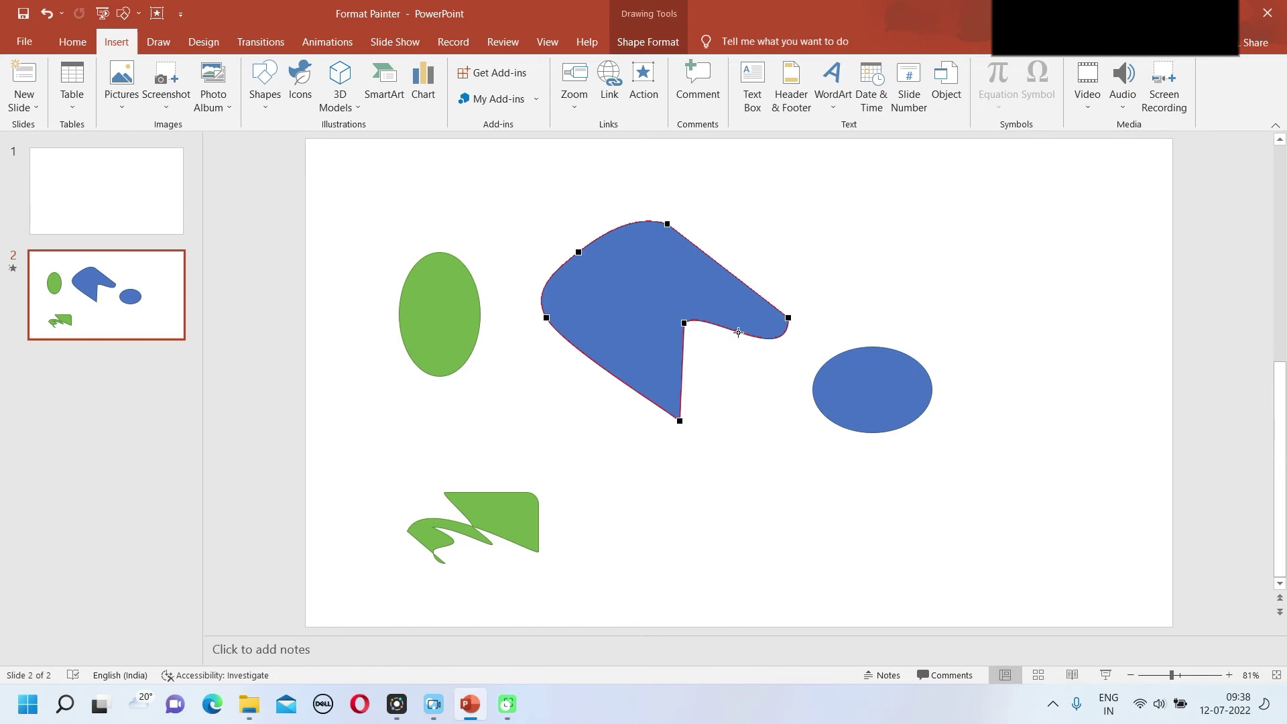
right_click(737, 333)
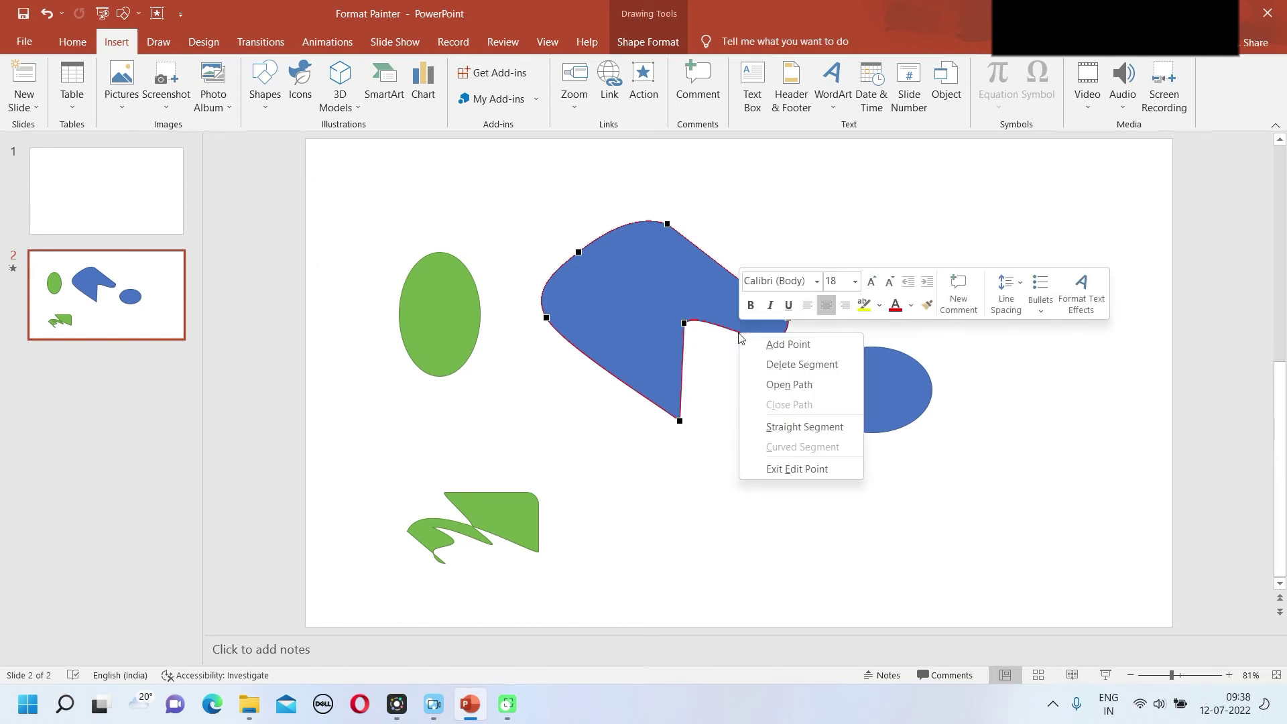
Open the path at the right point, then close it and collapse the right lobe onto the notch.
left_click(781, 384)
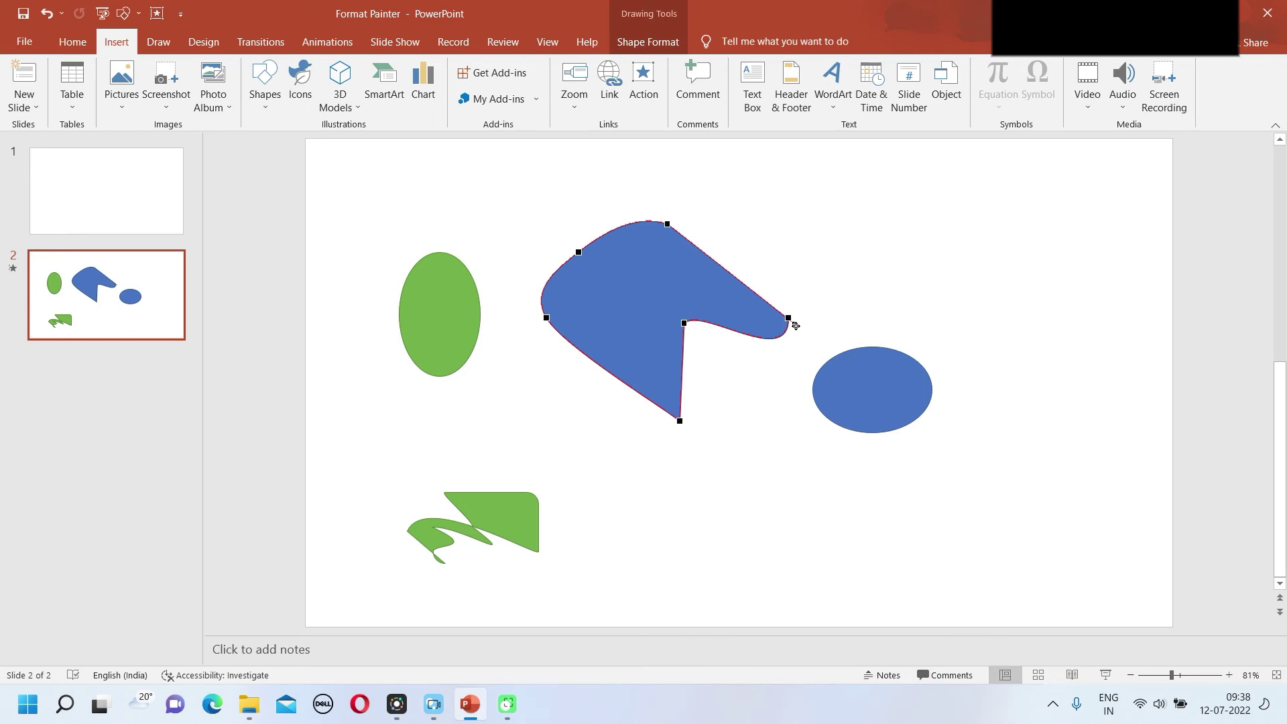
left_click_drag(795, 324, 687, 321)
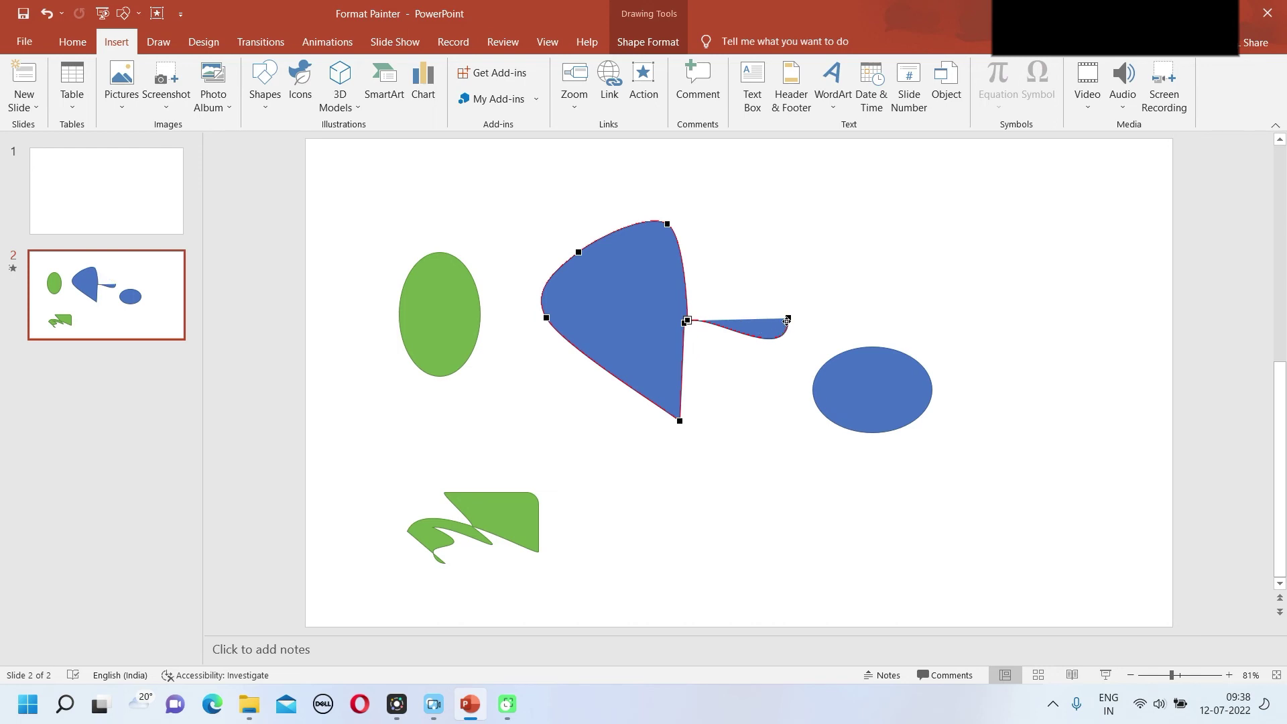
right_click(687, 321)
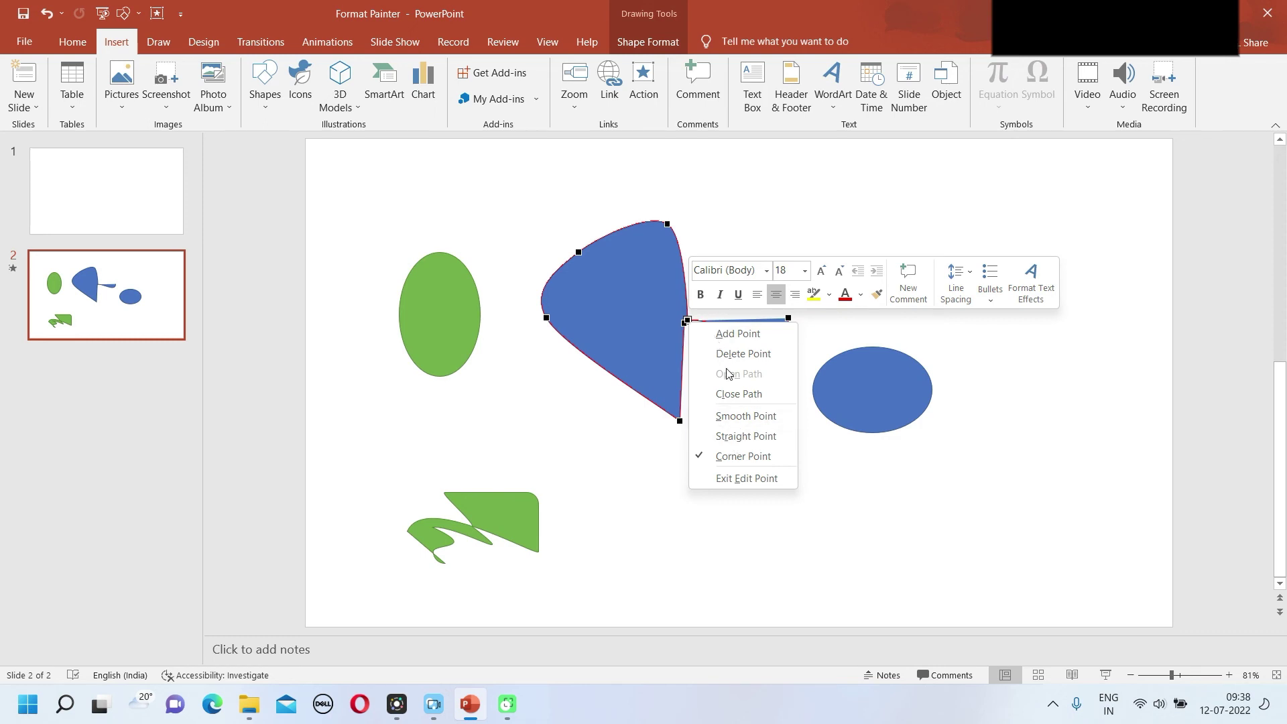
left_click(740, 395)
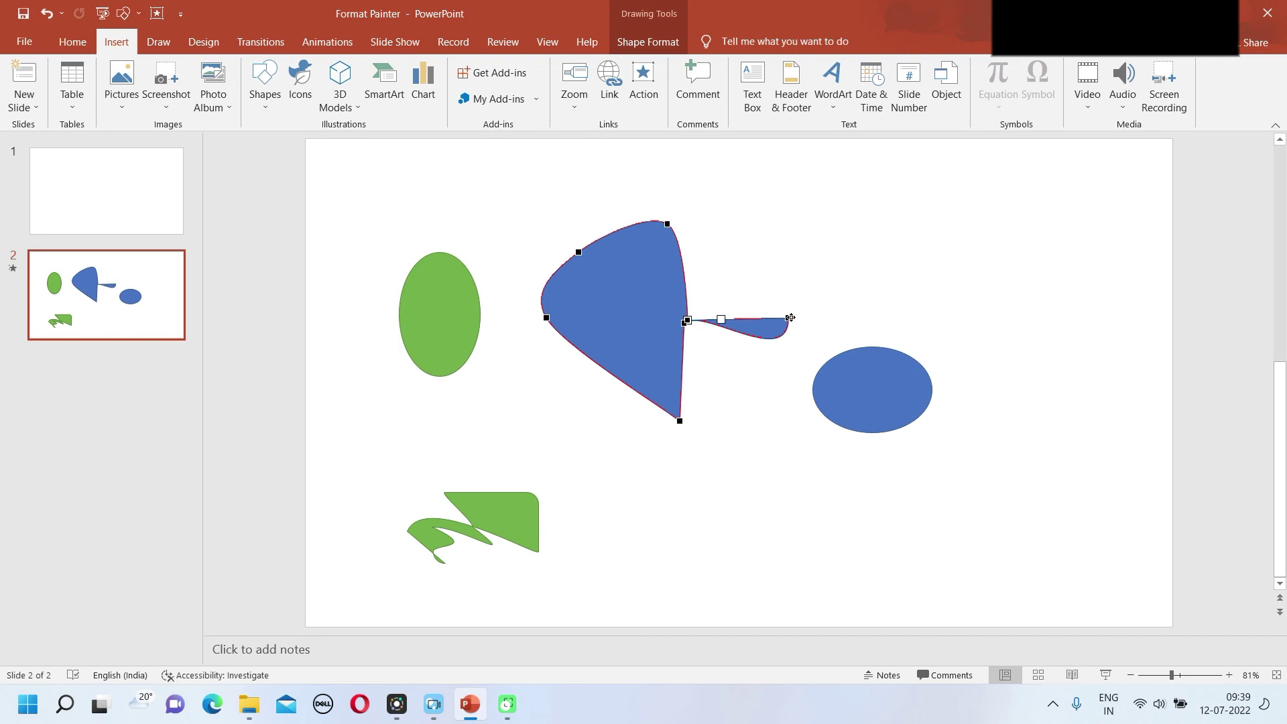
left_click_drag(790, 317, 683, 318)
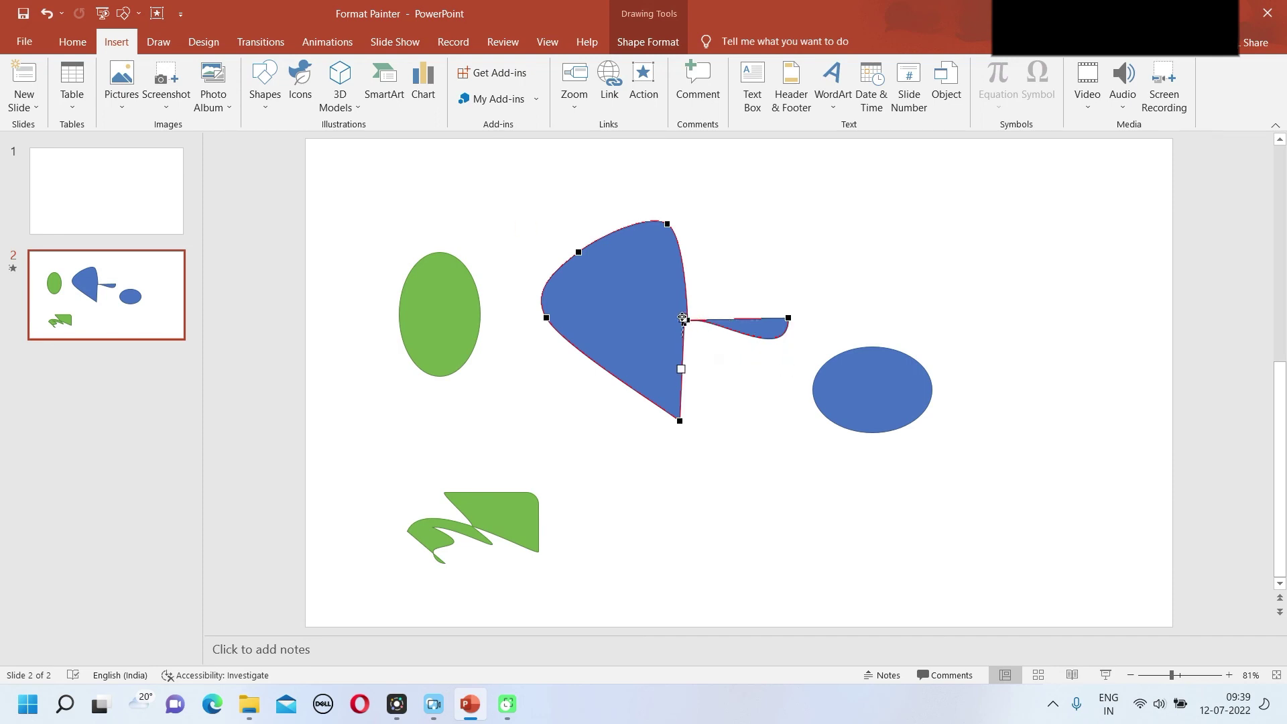